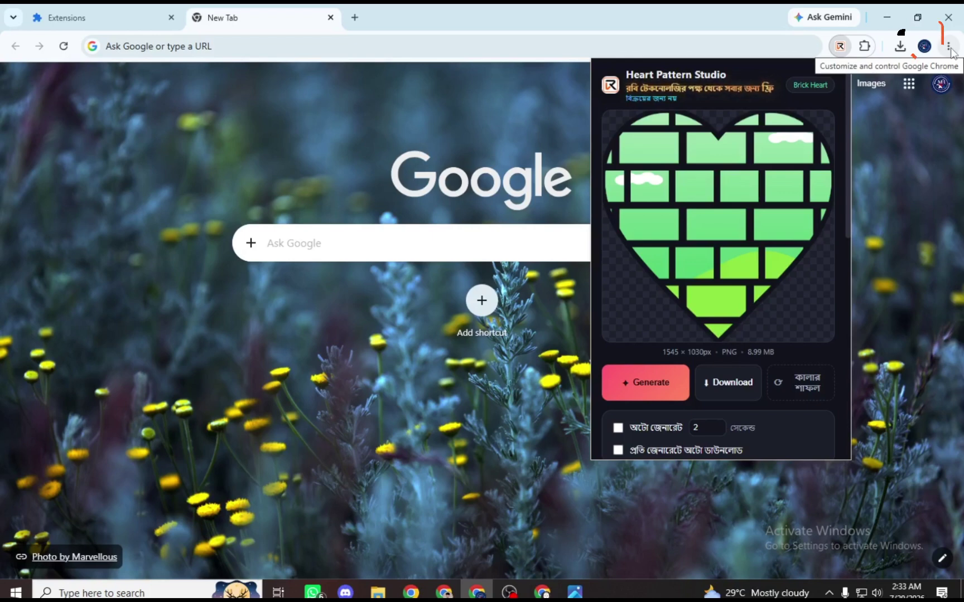
Switch to the Facebook window and look over the Robi Technology page's contact info, photos and latest post
click(444, 591)
scroll(526, 351, down, 3)
scroll(525, 352, down, 5)
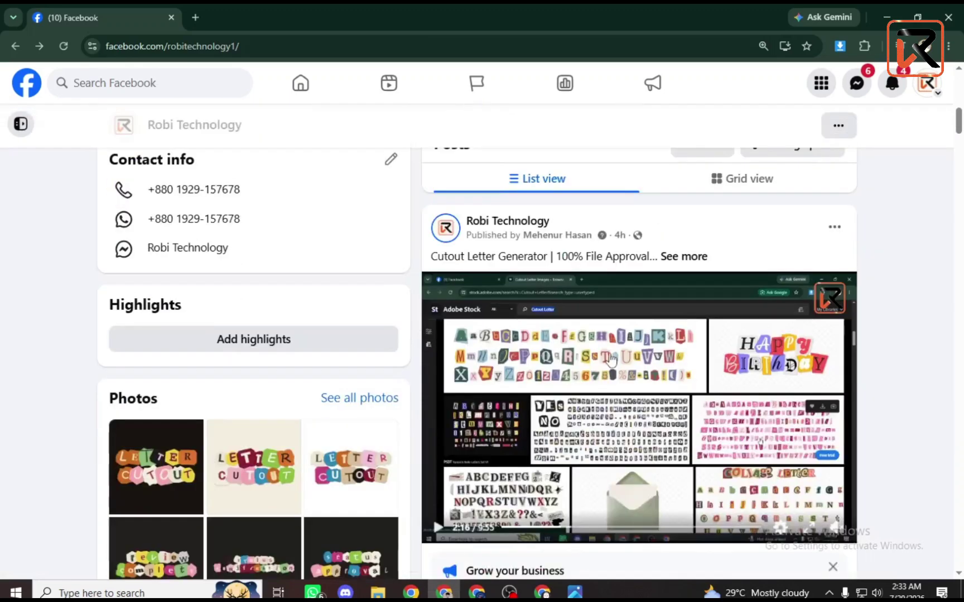
scroll(433, 517, up, 10)
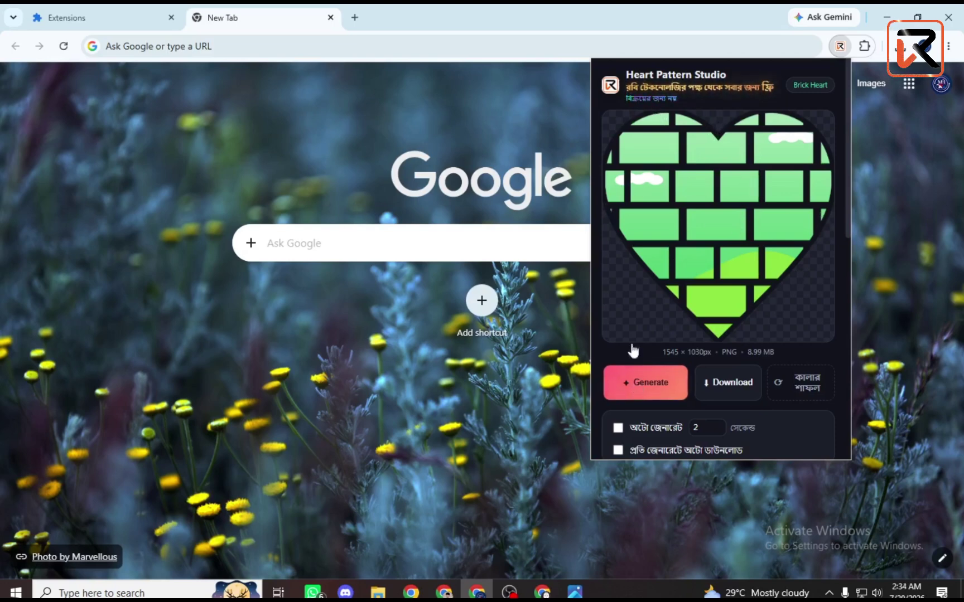
Generate two new heart patterns in Heart Pattern Studio and look over the size and file format settings
click(668, 394)
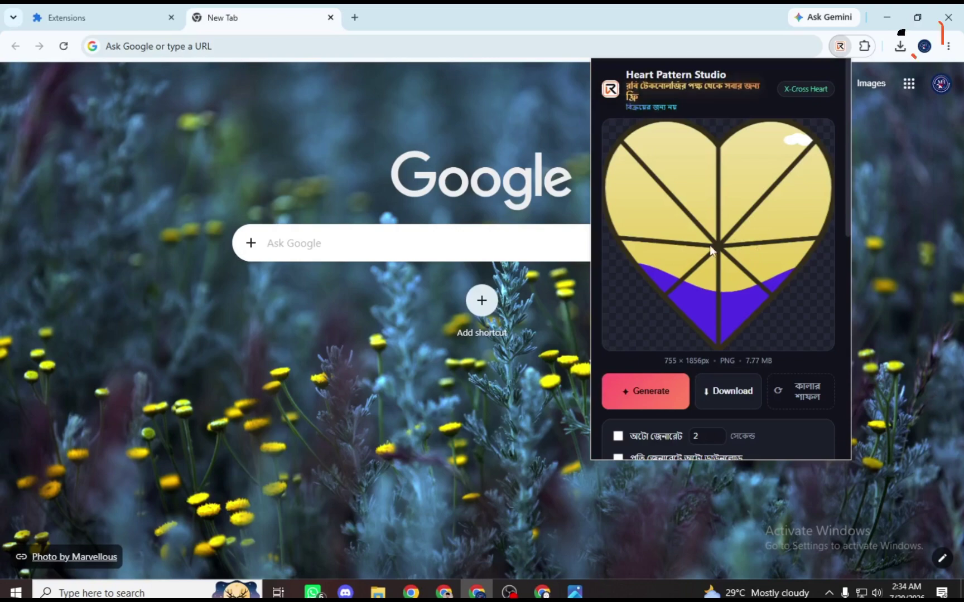
click(642, 394)
scroll(738, 276, down, 5)
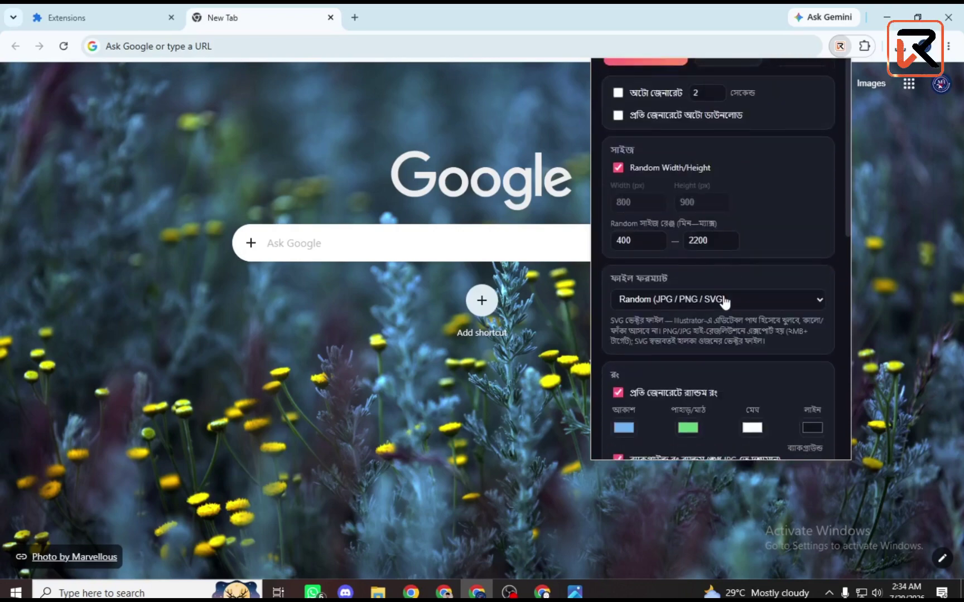
scroll(723, 301, up, 3)
scroll(723, 301, down, 5)
scroll(775, 287, up, 6)
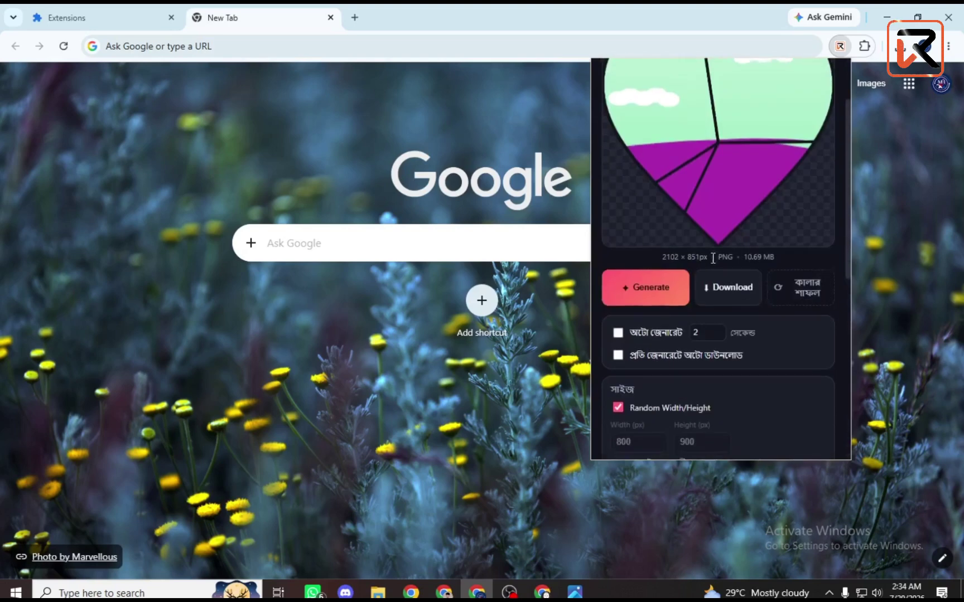
scroll(693, 265, down, 2)
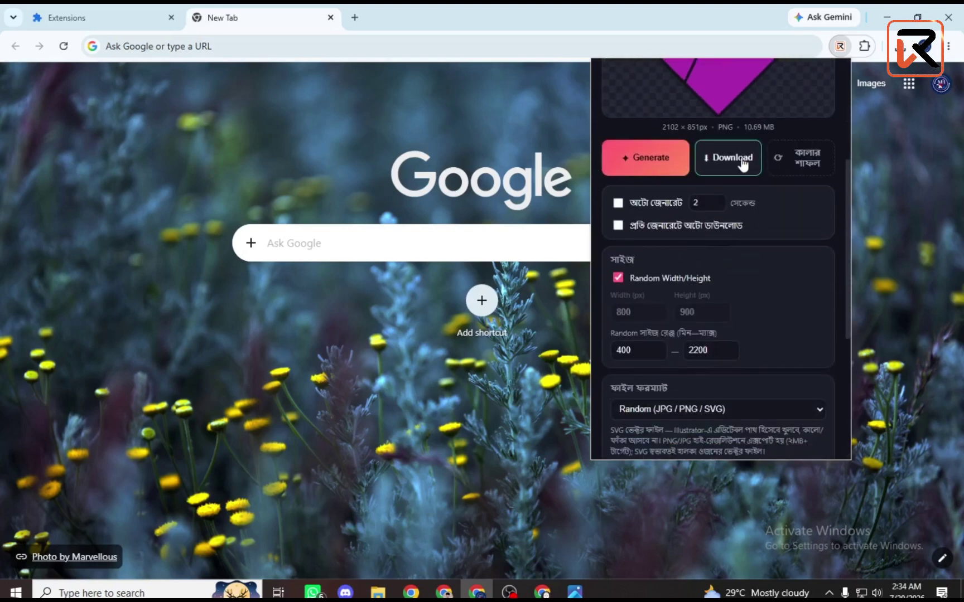
Shuffle the split heart's colours and generate another random heart pattern
click(787, 167)
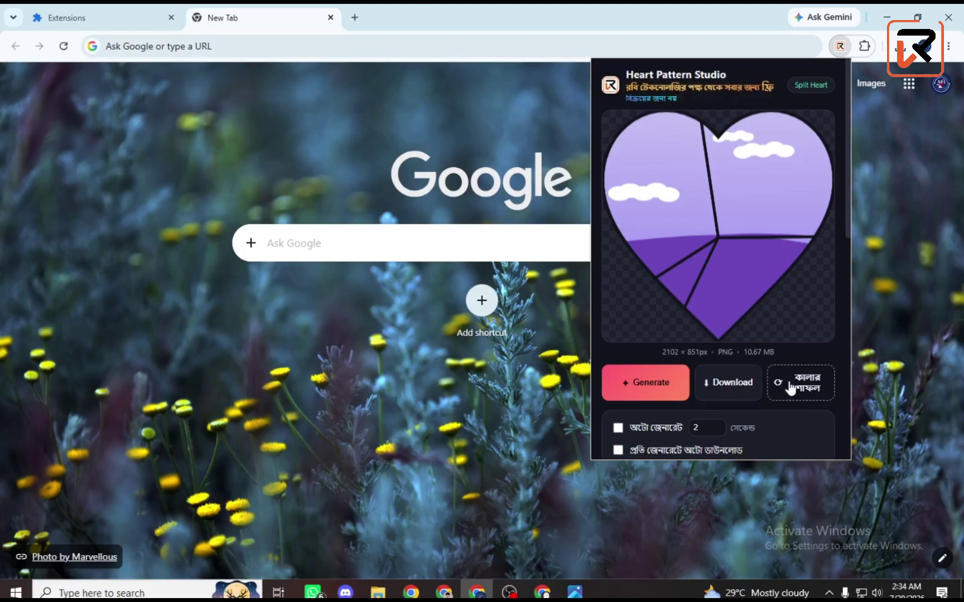
click(627, 383)
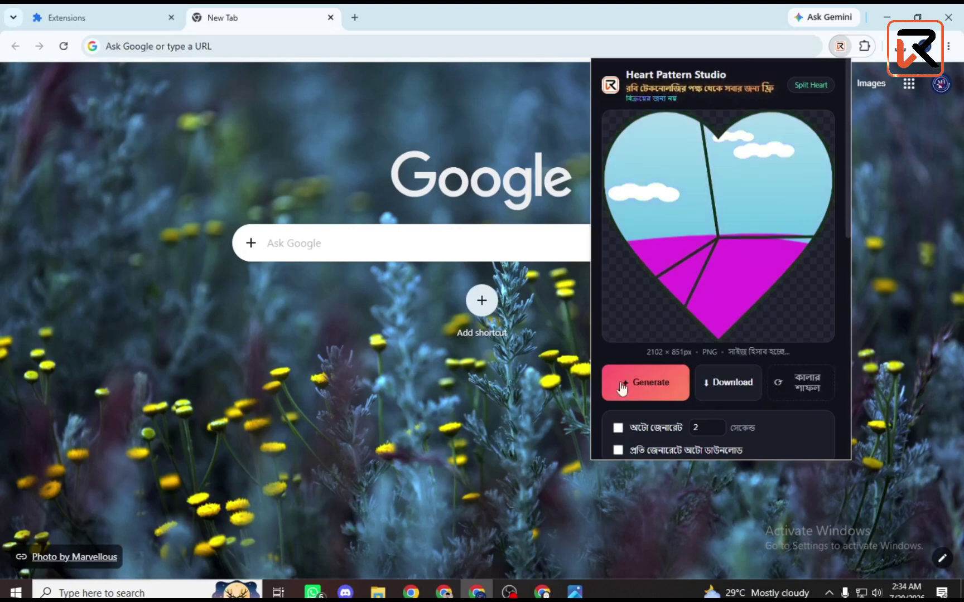
click(639, 385)
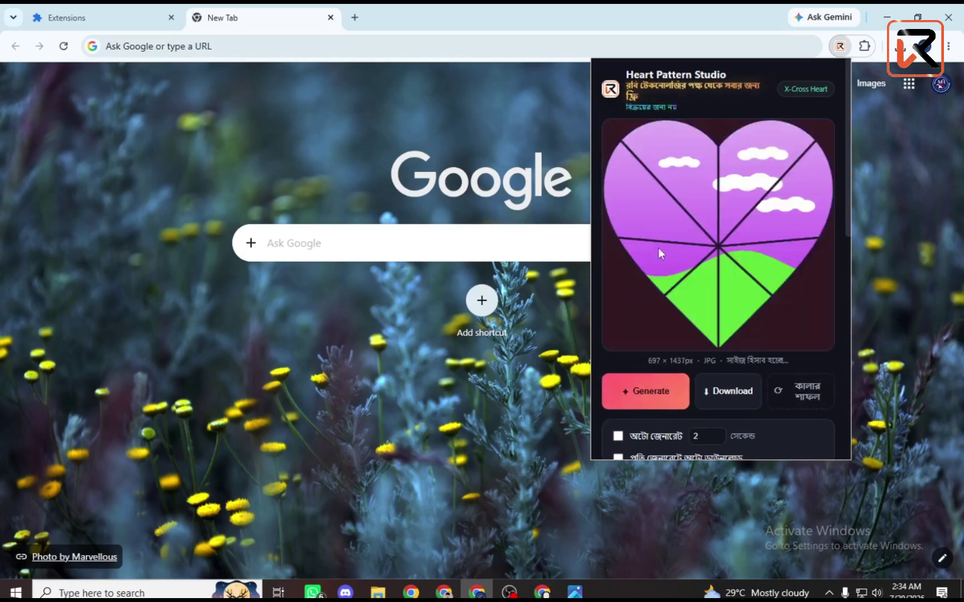
Shuffle the X-Cross heart's colours and download the image
click(798, 397)
click(799, 397)
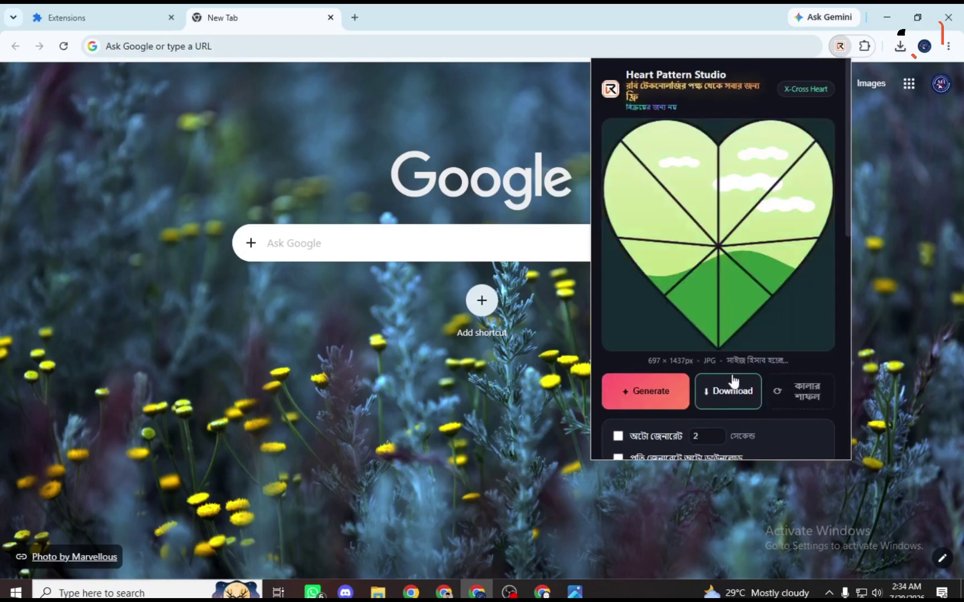
click(732, 389)
Review the auto-generate, random size, file format and colour settings, including the list of available output formats
scroll(731, 379, down, 3)
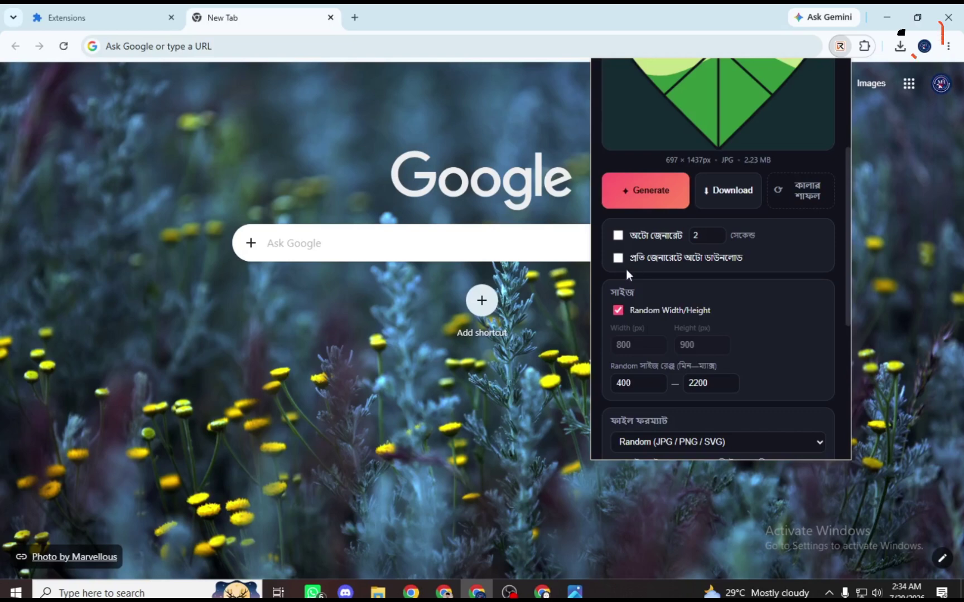
scroll(669, 319, down, 2)
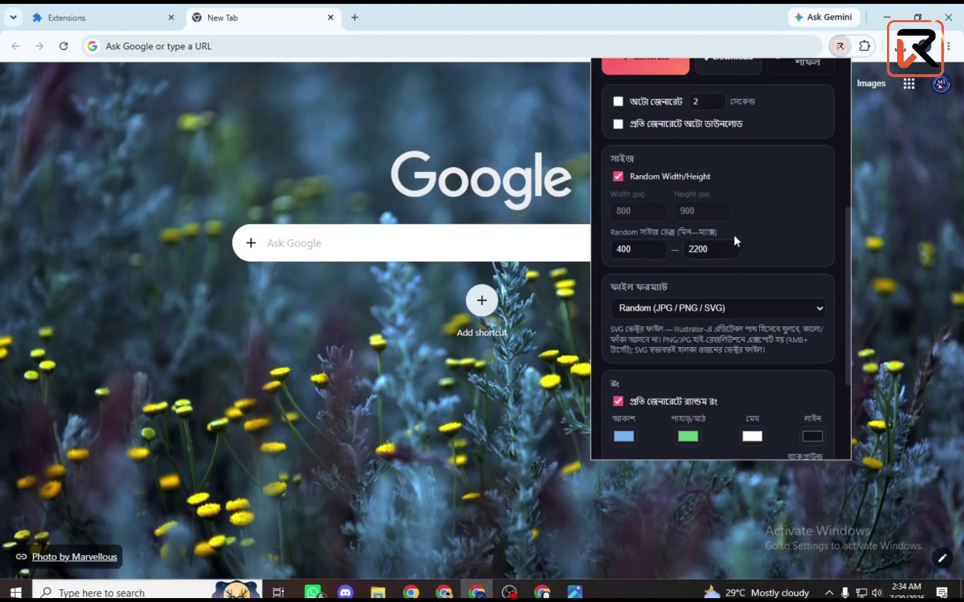
scroll(704, 321, down, 1)
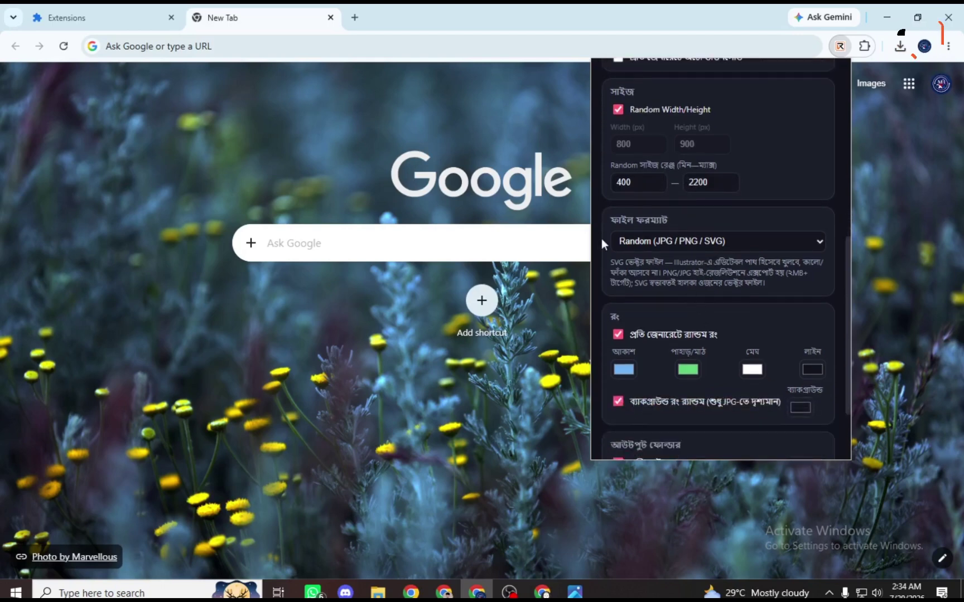
click(771, 246)
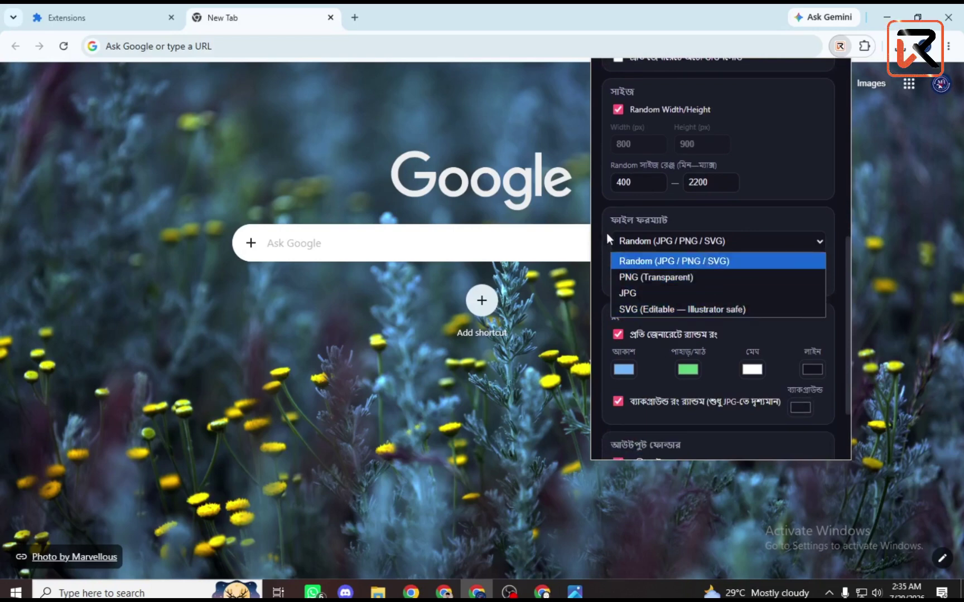
click(602, 254)
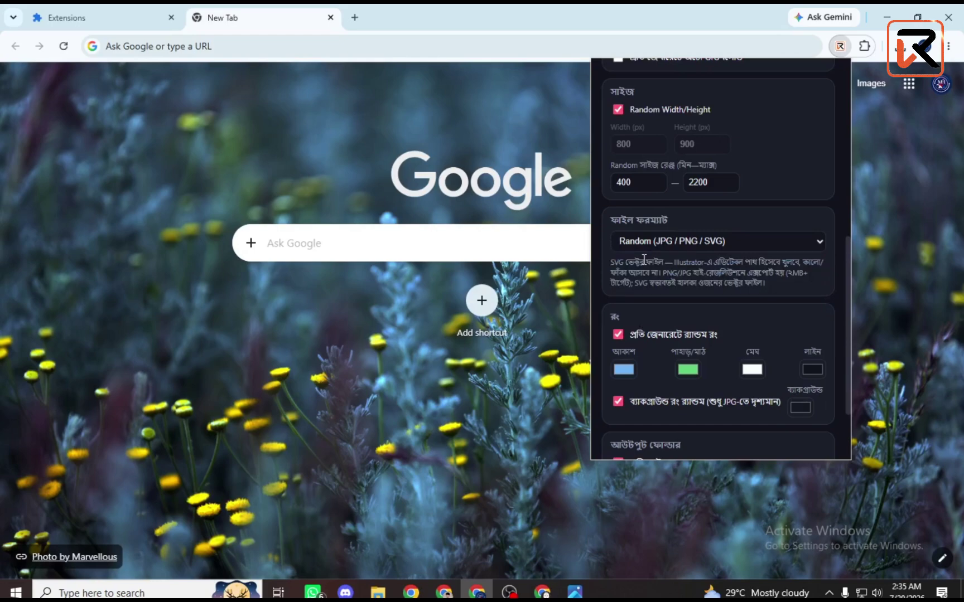
scroll(694, 304, down, 2)
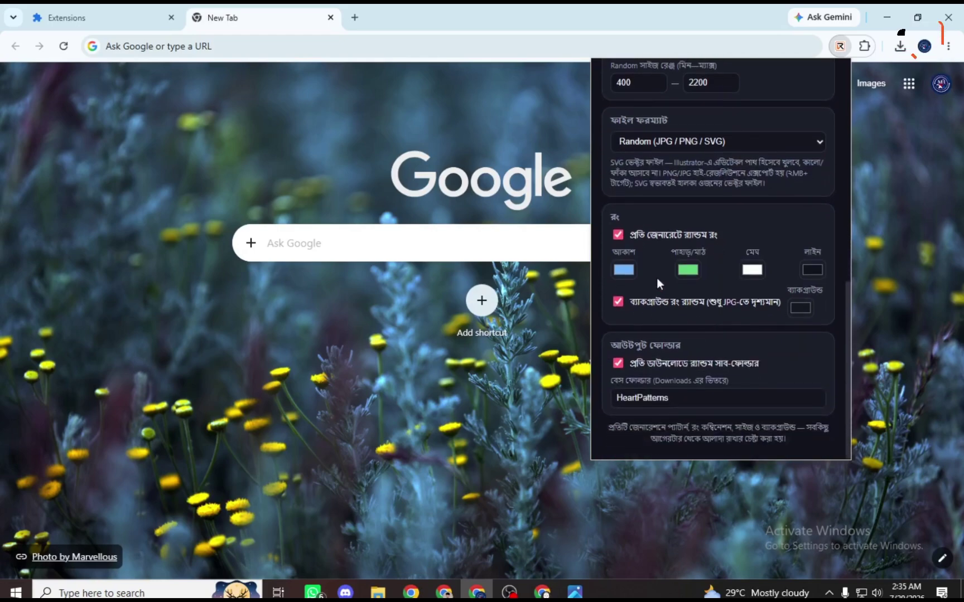
scroll(684, 283, up, 10)
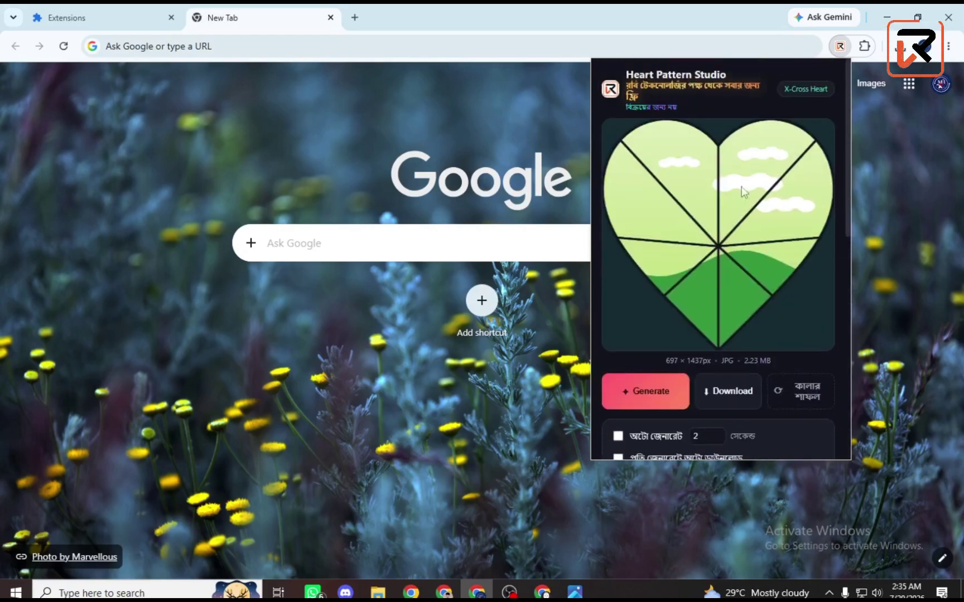
Examine the output folder settings, including the random sub-folder option and the HeartPatterns base folder name
scroll(711, 279, down, 10)
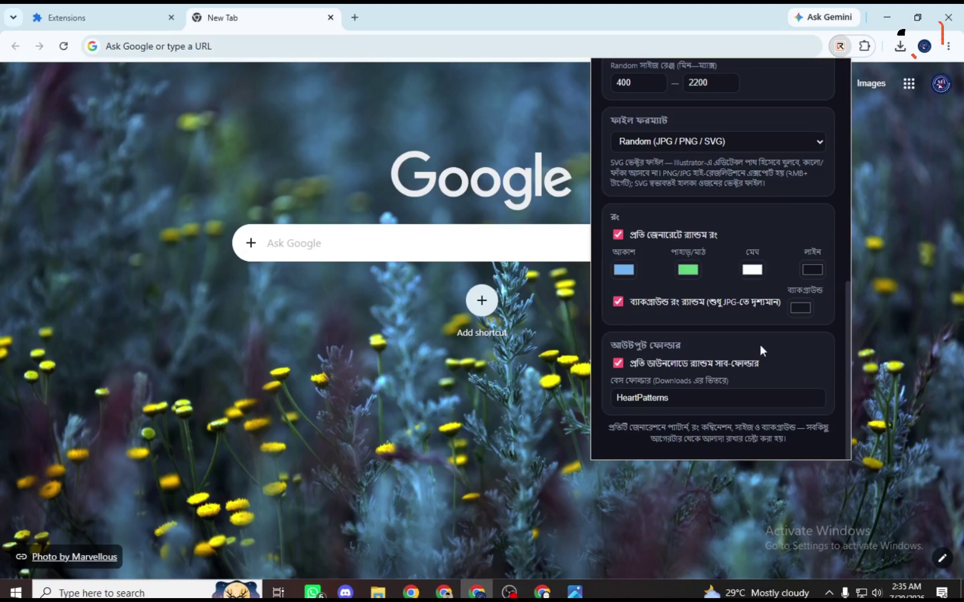
drag(717, 393, 605, 406)
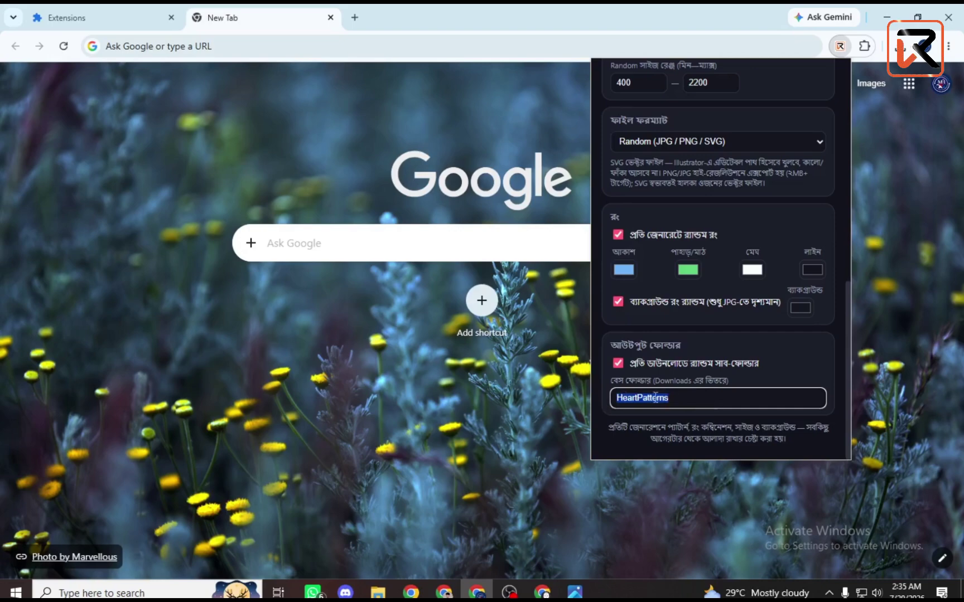
scroll(666, 399, up, 4)
scroll(666, 398, down, 2)
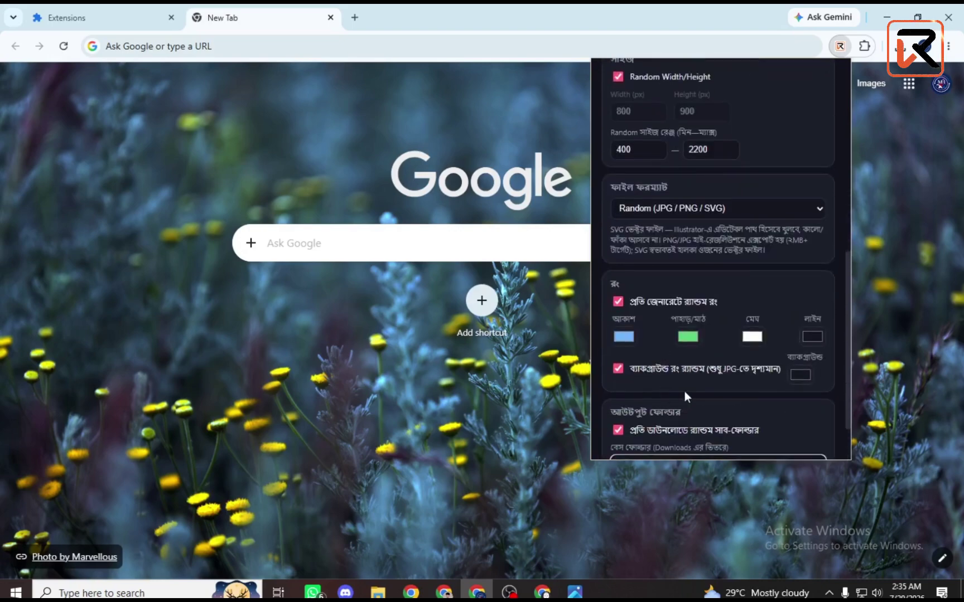
scroll(728, 384, up, 3)
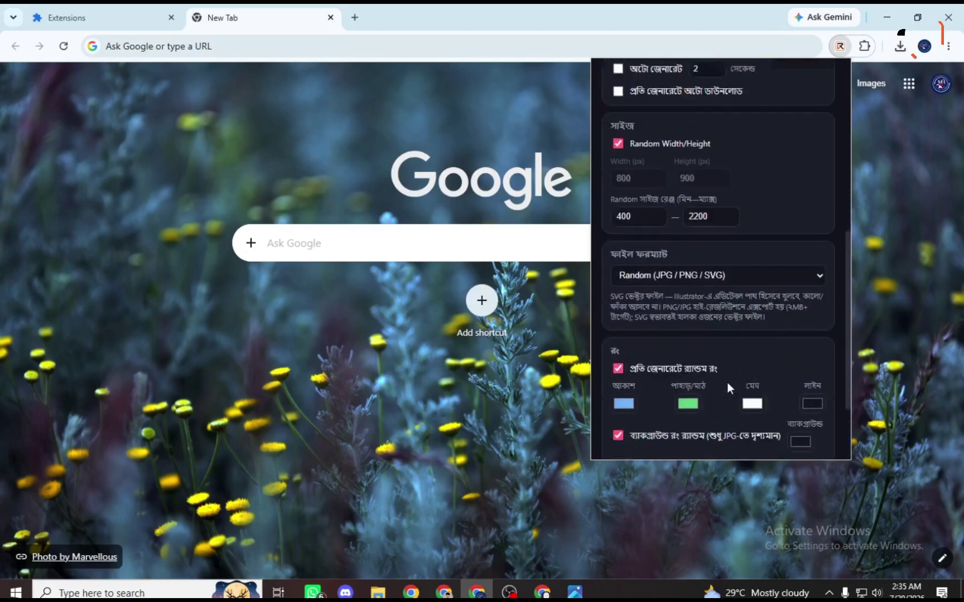
Generate several more random heart patterns to compare different styles and file formats
click(647, 394)
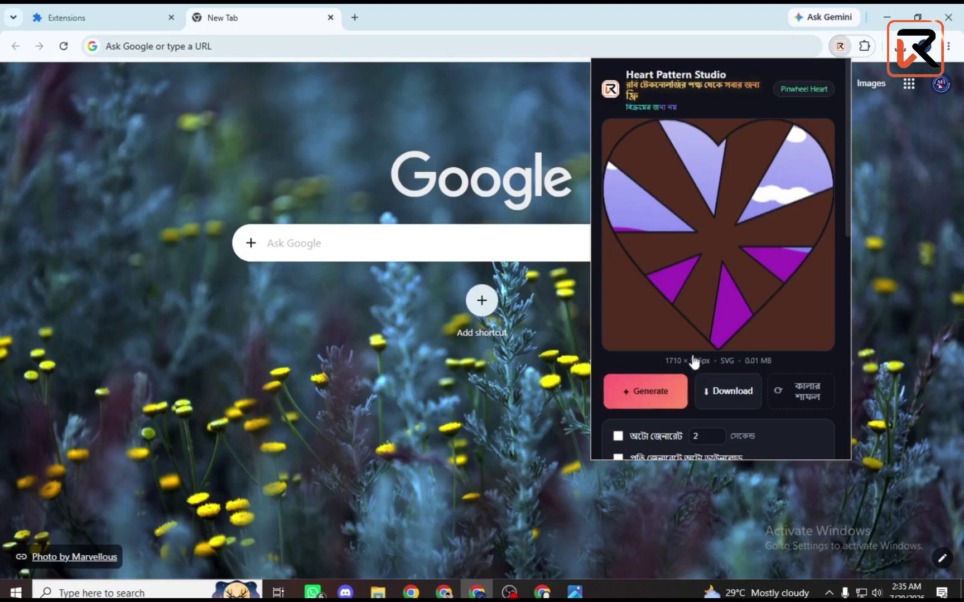
click(654, 390)
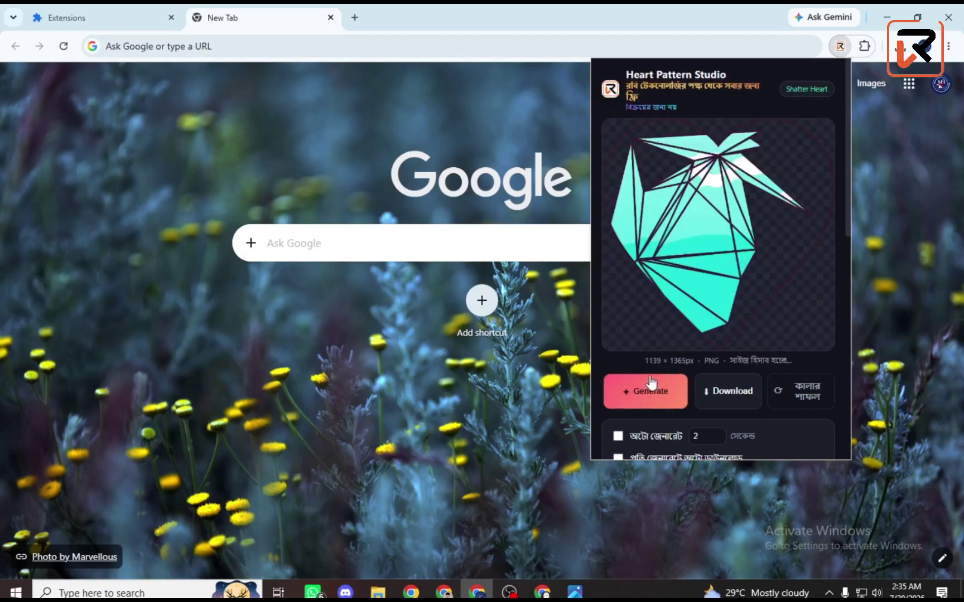
click(650, 382)
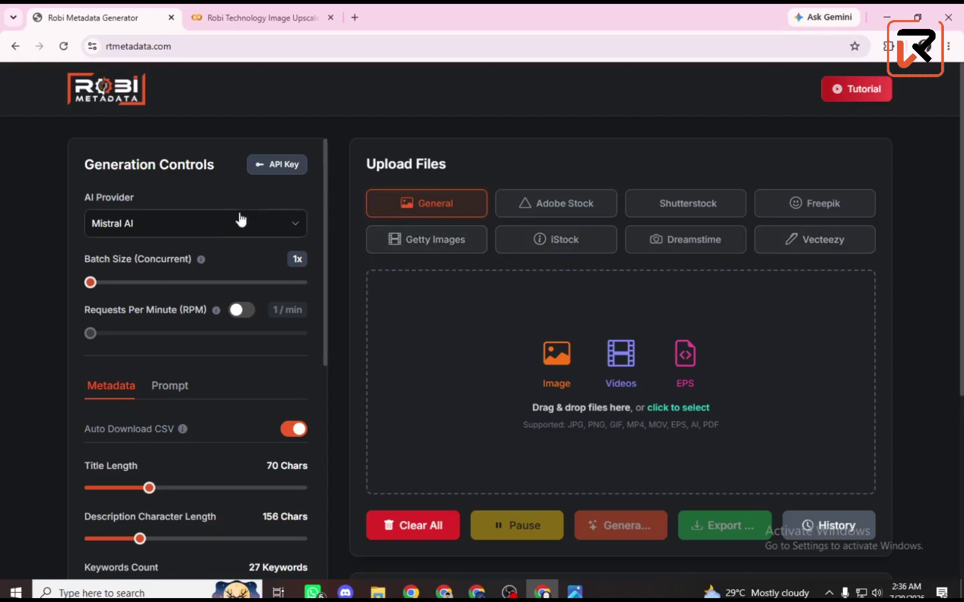
Switch from Robi Metadata Generator to the Robi Technology Image Upscaler Colab notebook and review its install, upload and upscale cells
click(278, 167)
click(284, 16)
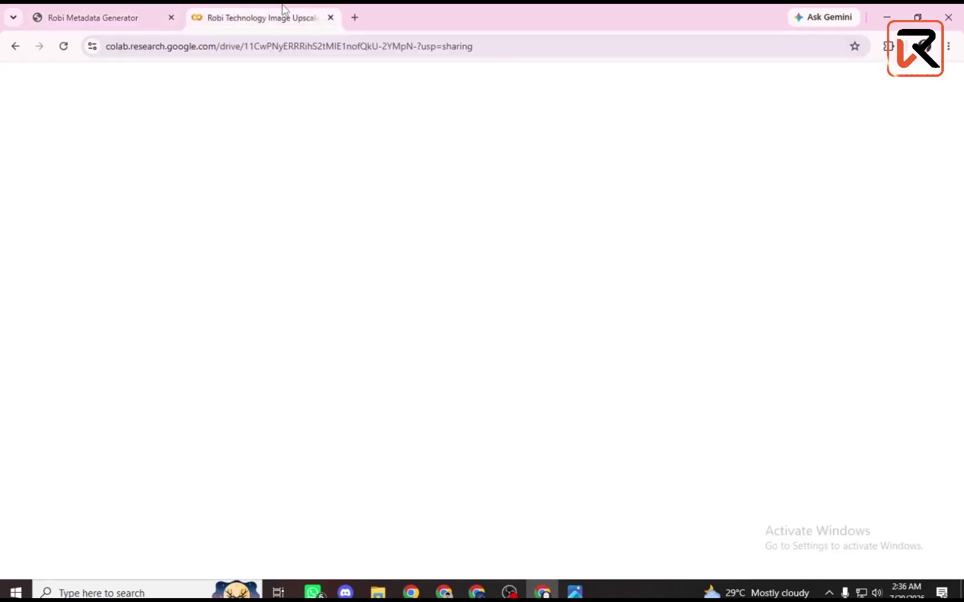
scroll(161, 269, down, 2)
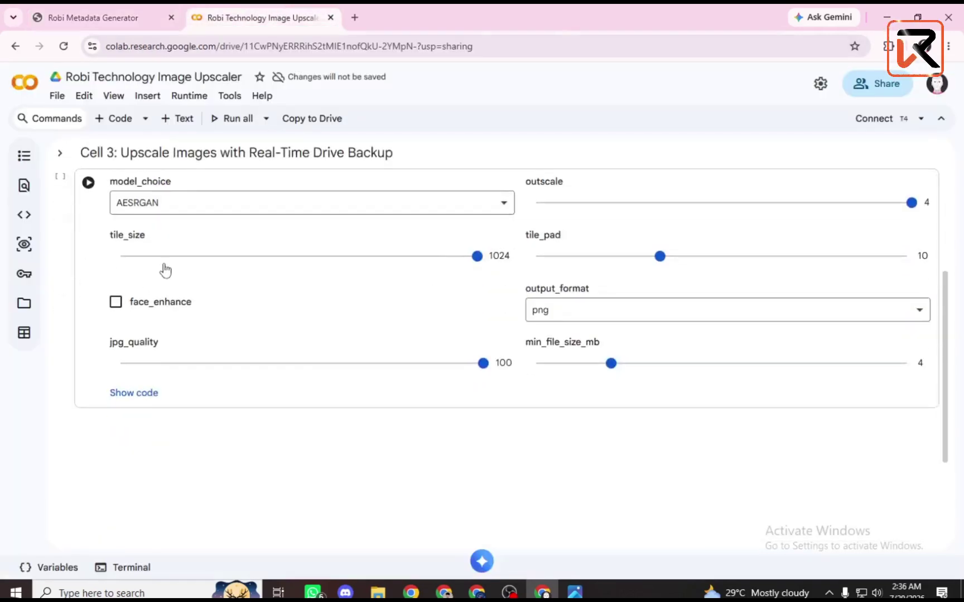
scroll(493, 327, up, 4)
scroll(233, 299, down, 4)
scroll(234, 299, up, 4)
scroll(234, 298, up, 1)
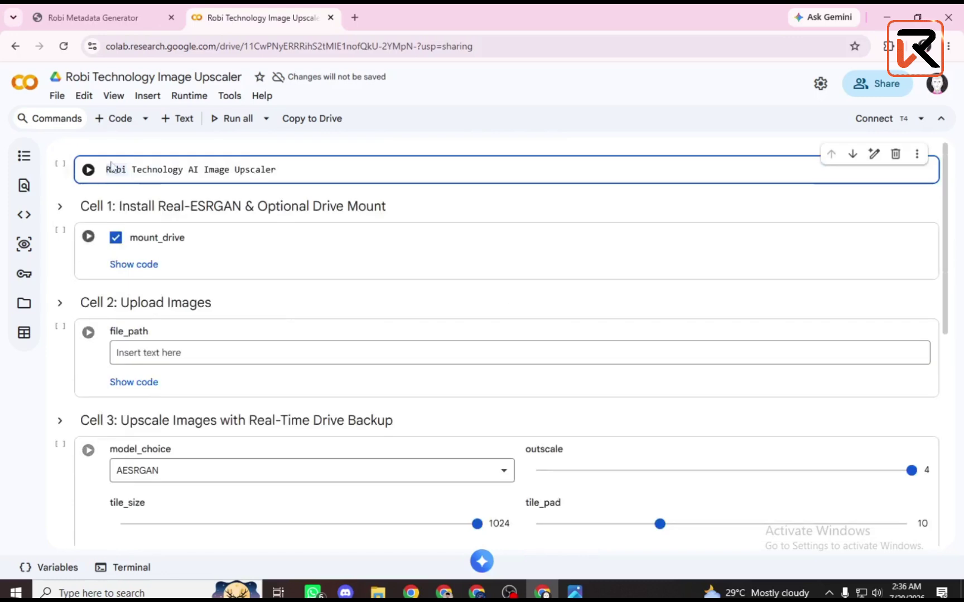